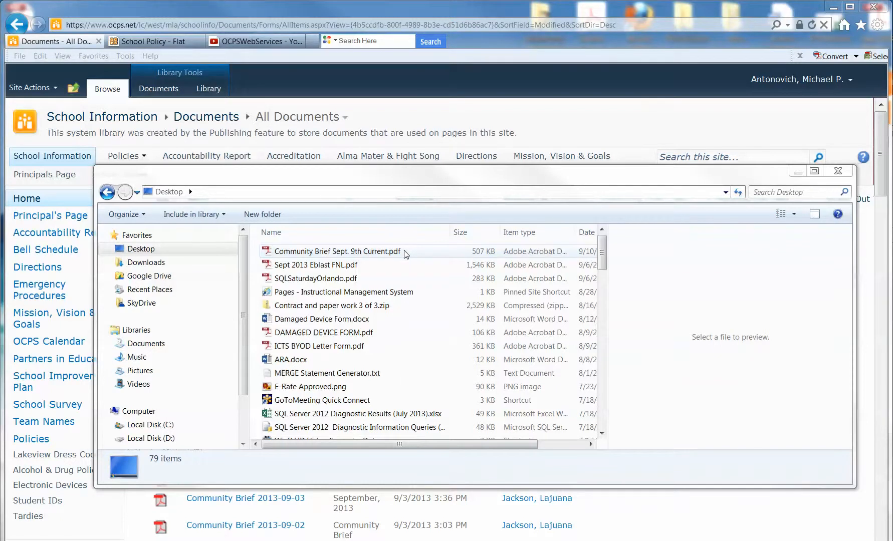
Make a copy of Community Brief Sept. 9th Current.pdf in the Desktop folder.
right_click(405, 251)
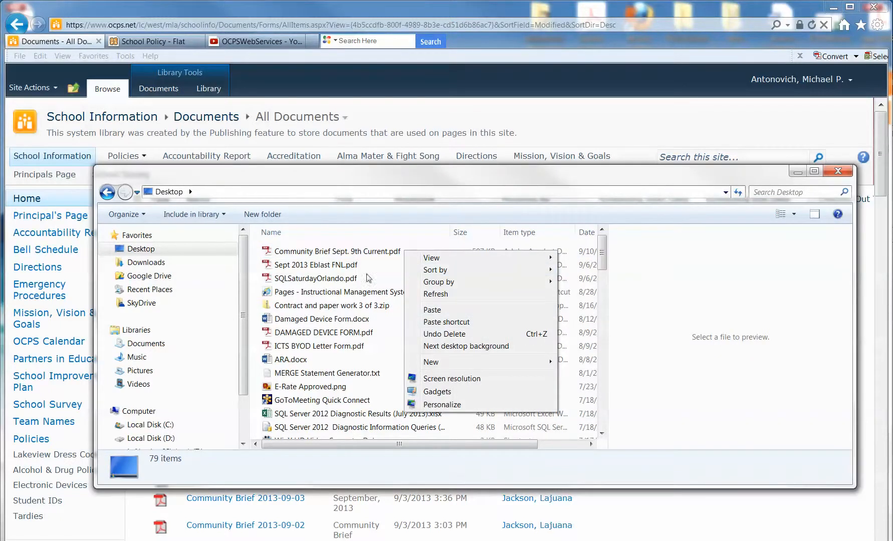
click(364, 252)
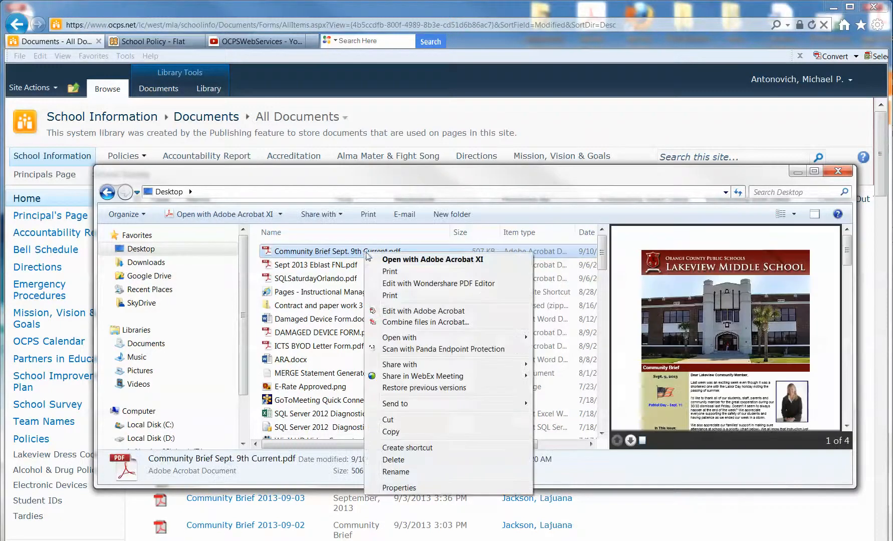
right_click(367, 252)
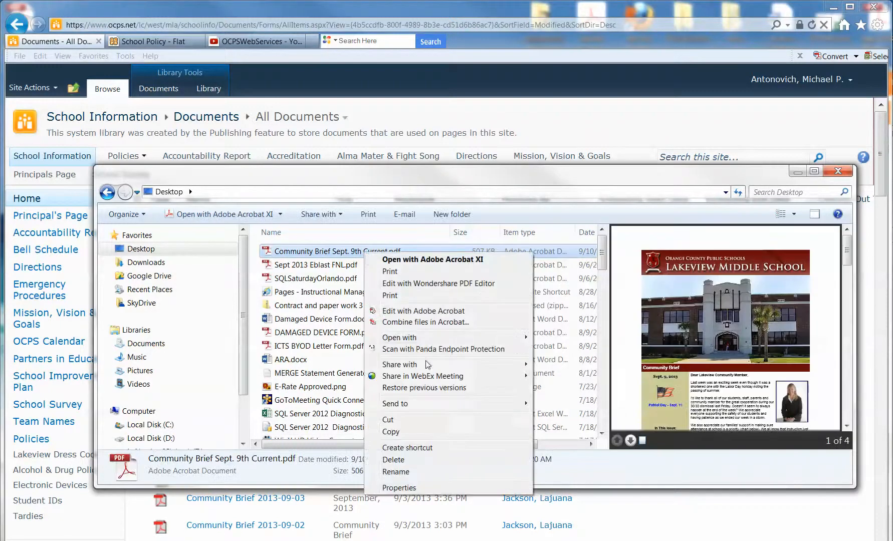
click(392, 432)
right_click(430, 277)
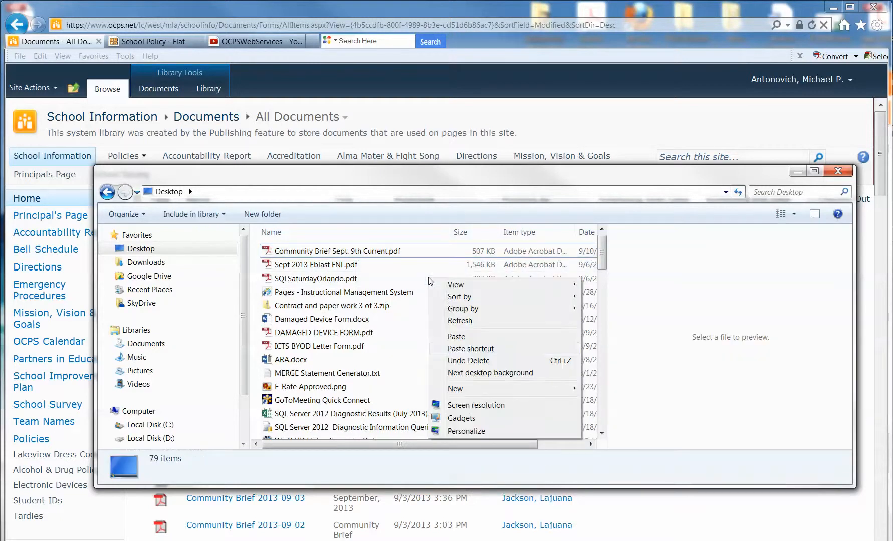
click(457, 337)
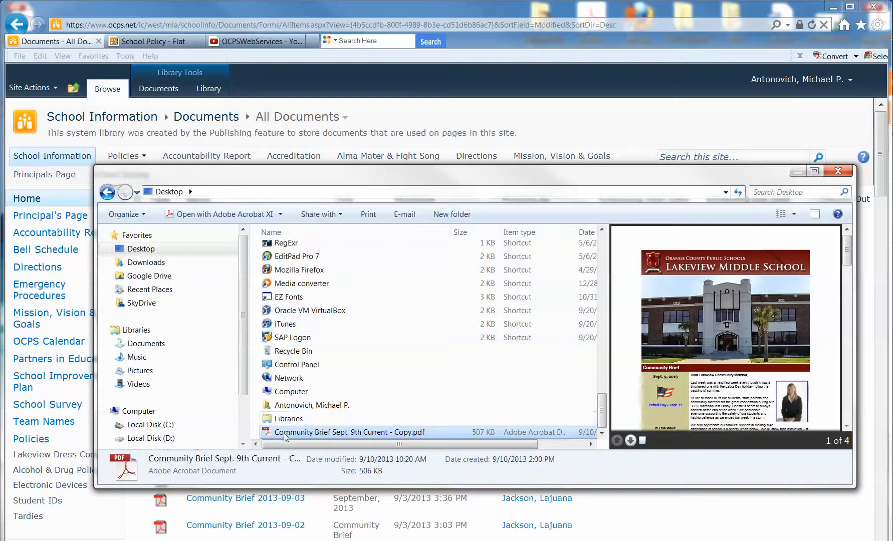
Rename the copied PDF on the Desktop as CurrentBrief.pdf.
click(411, 439)
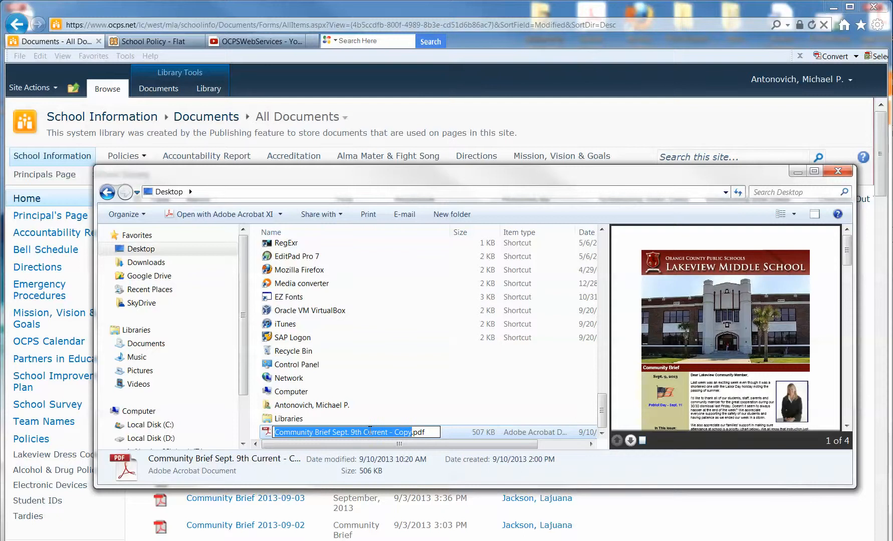
text(Current)
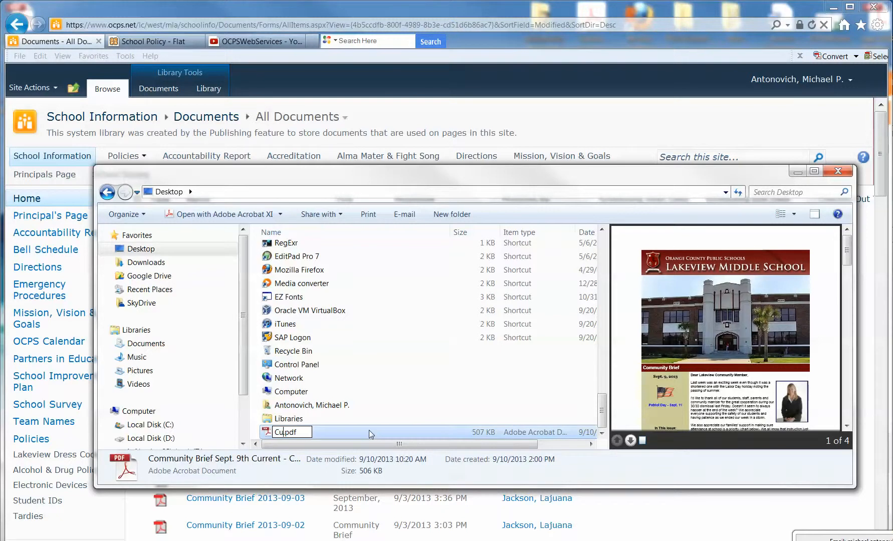
text(Brie)
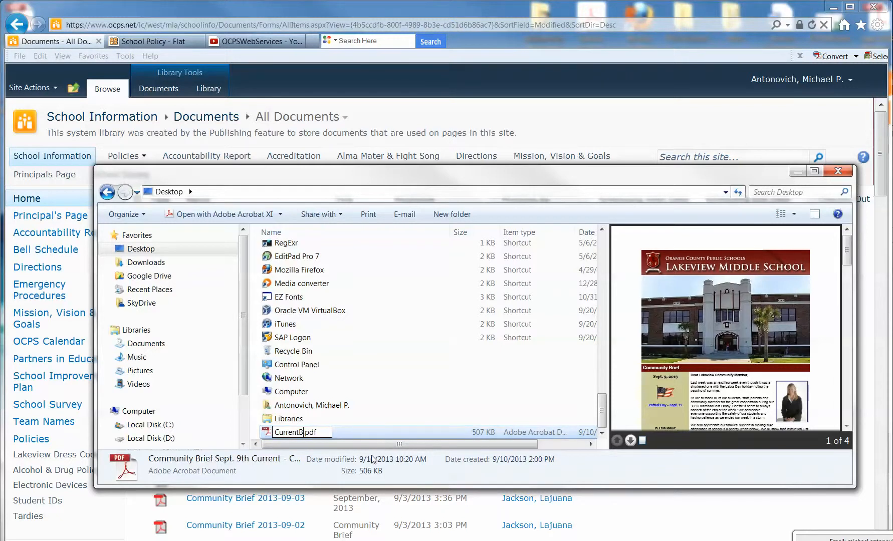
text(f)
click(385, 383)
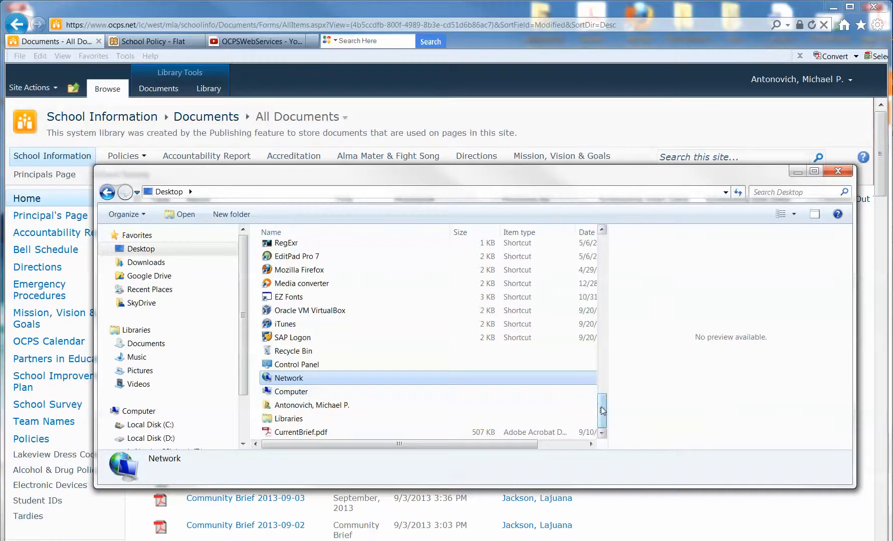
Re-sort the Desktop files by date with the newest first, and return to the document library.
drag(603, 411, 603, 254)
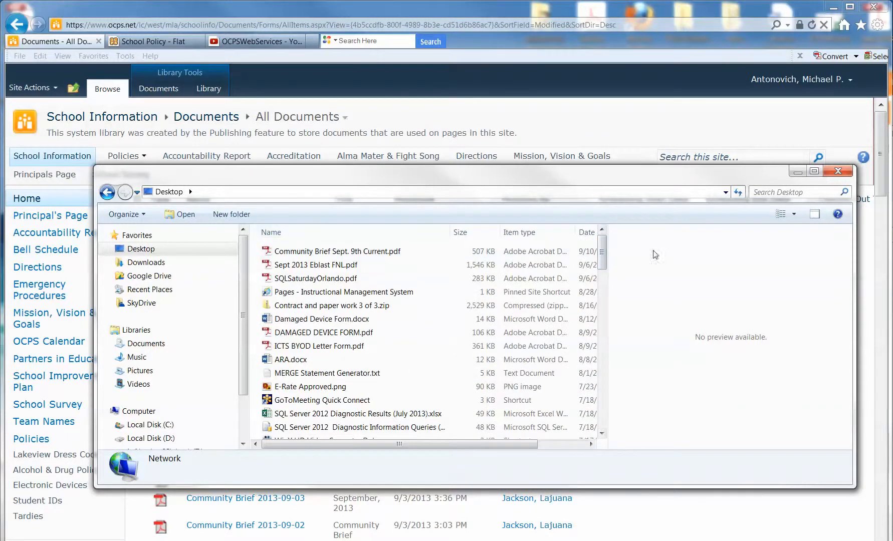
click(587, 232)
click(587, 233)
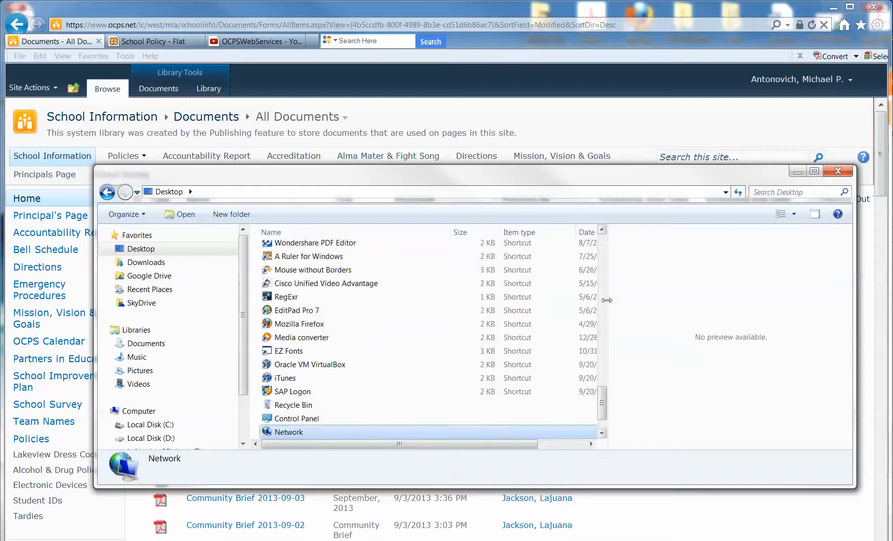
scroll(317, 260, up, 20)
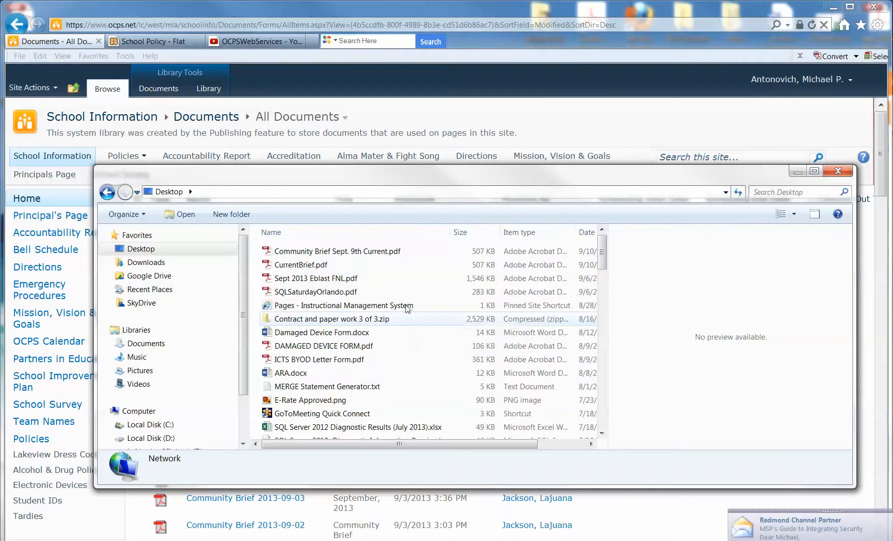
key(Escape)
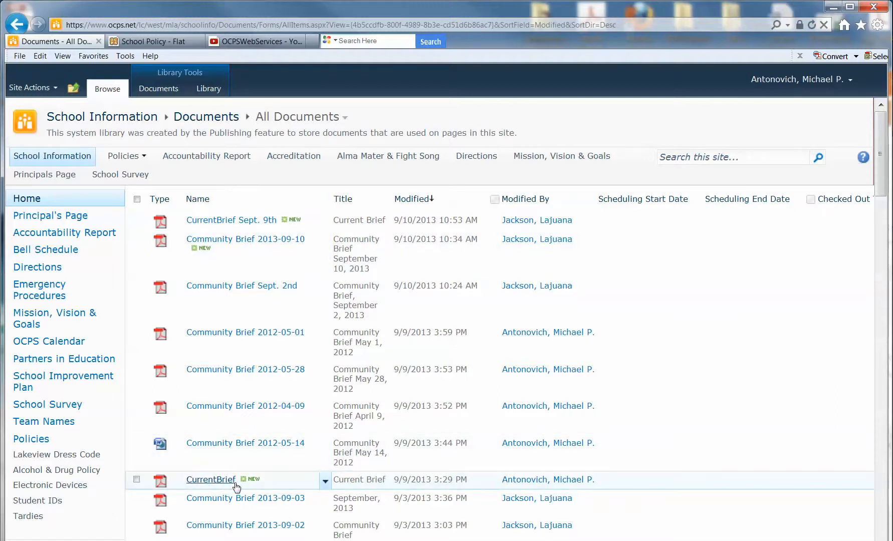
Begin a single-document upload to the Documents library and browse for the file.
click(156, 90)
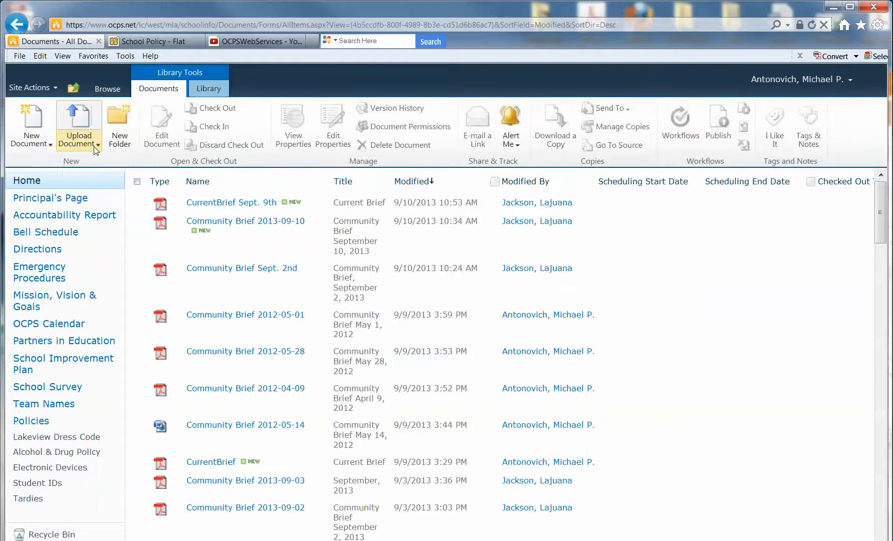
click(97, 147)
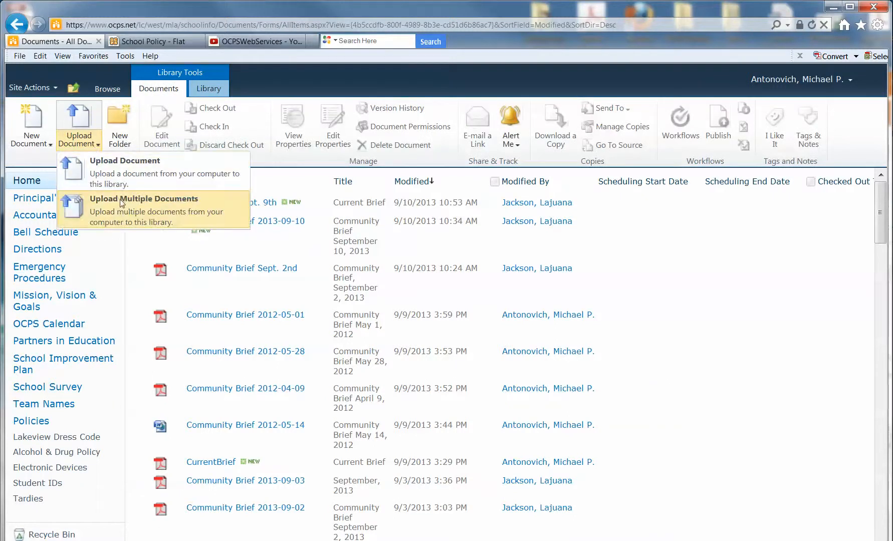
click(108, 176)
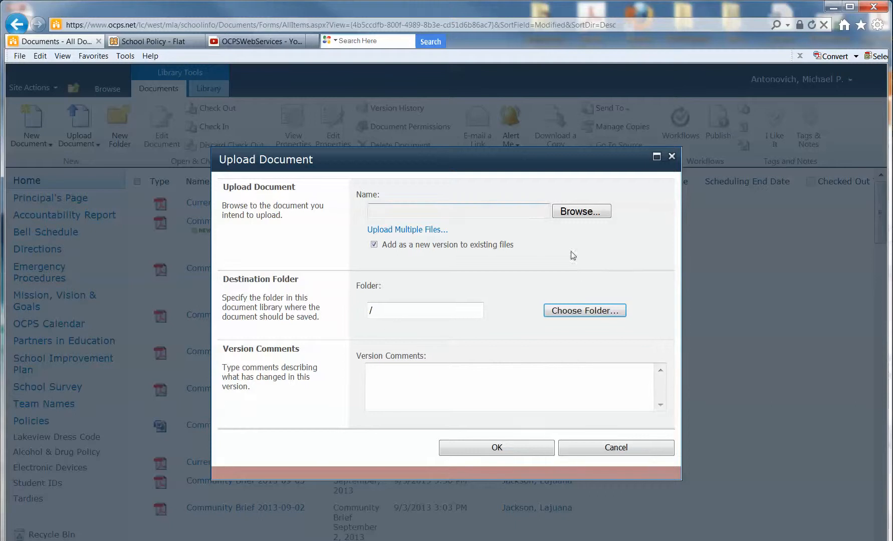
click(579, 214)
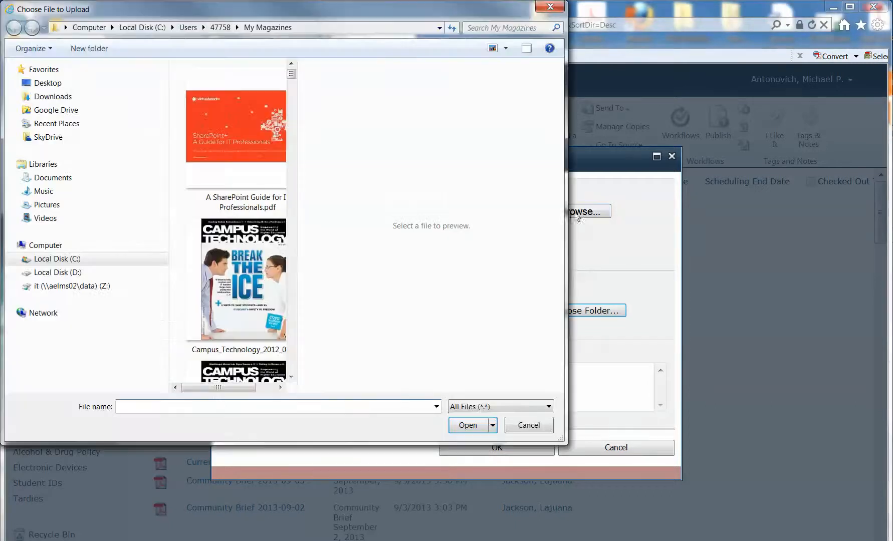
Go to the Desktop in the file chooser, widen the file list and sort it by modification date, newest first.
click(54, 83)
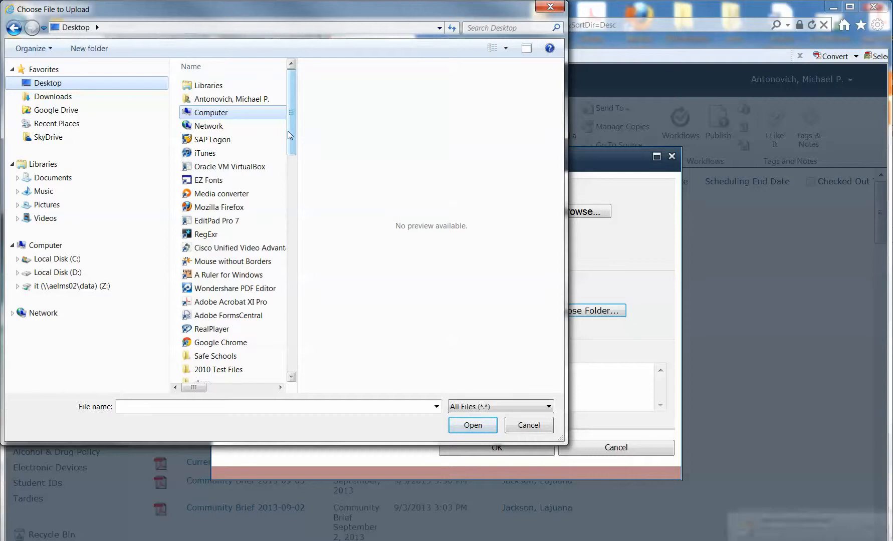
drag(298, 150, 507, 156)
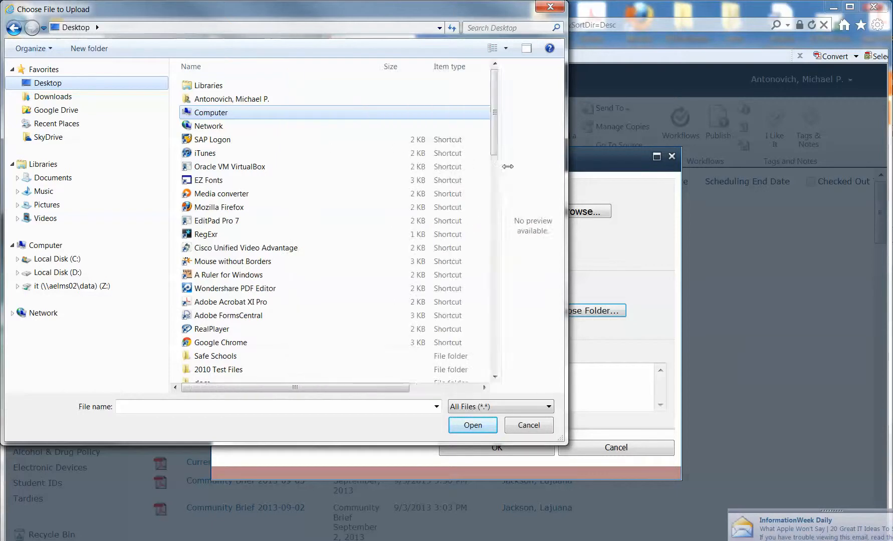
click(429, 393)
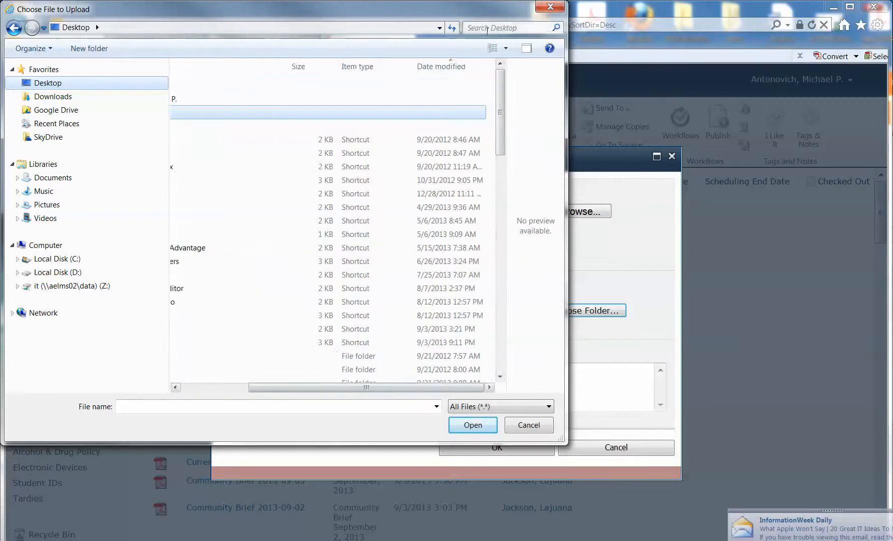
click(430, 66)
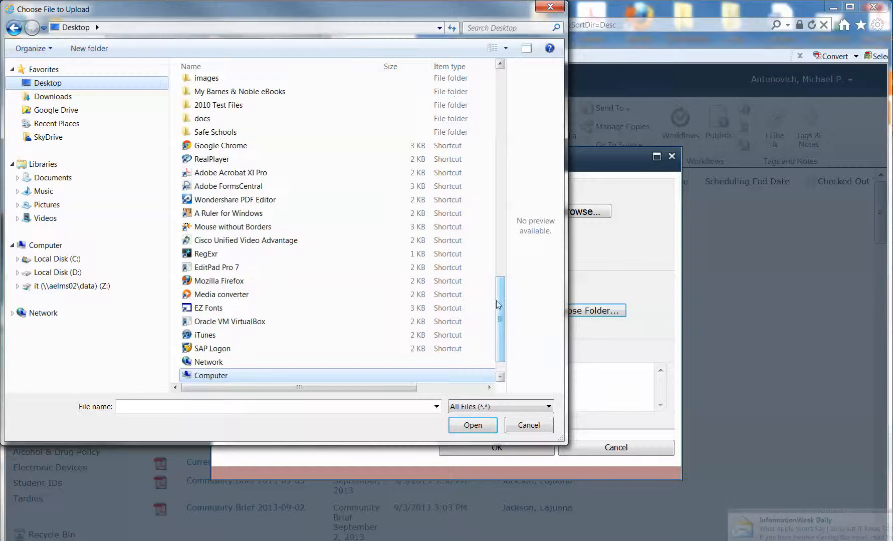
click(500, 72)
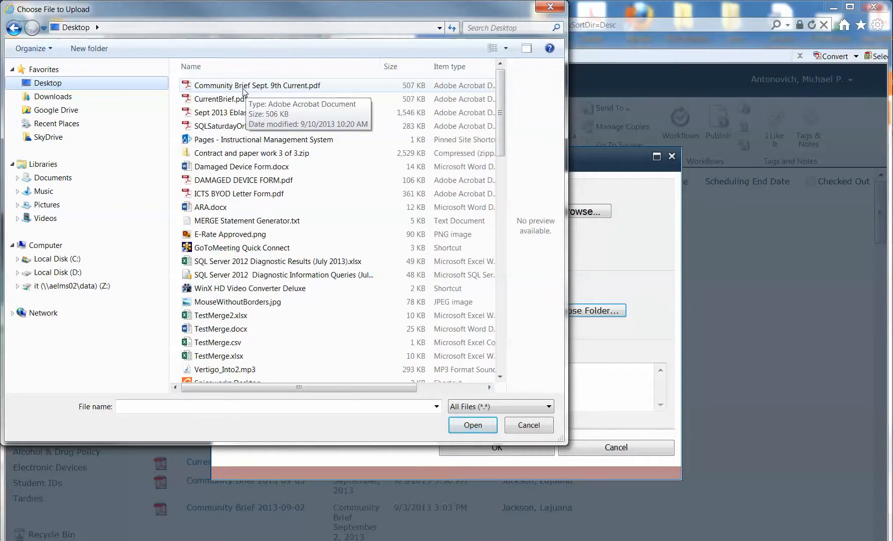
Upload Community Brief Sept. 9th Current.pdf to the library's root folder.
click(280, 87)
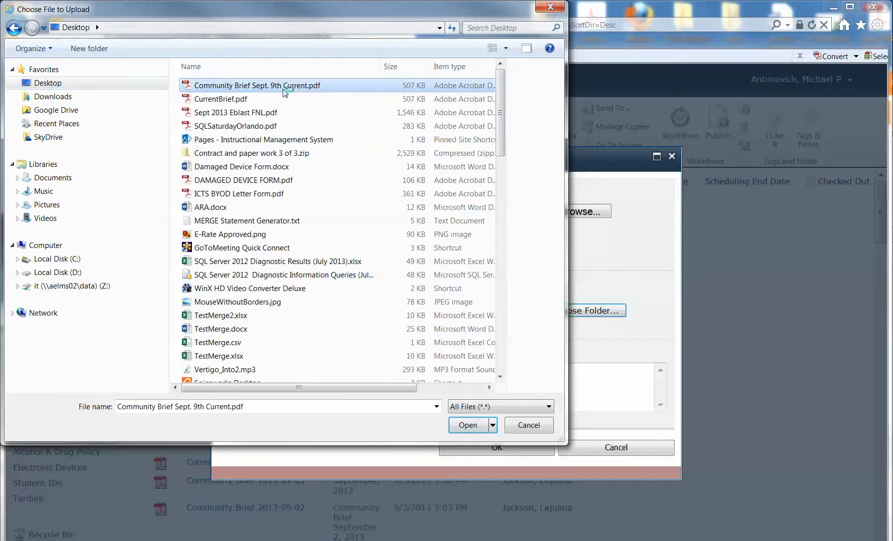
click(467, 426)
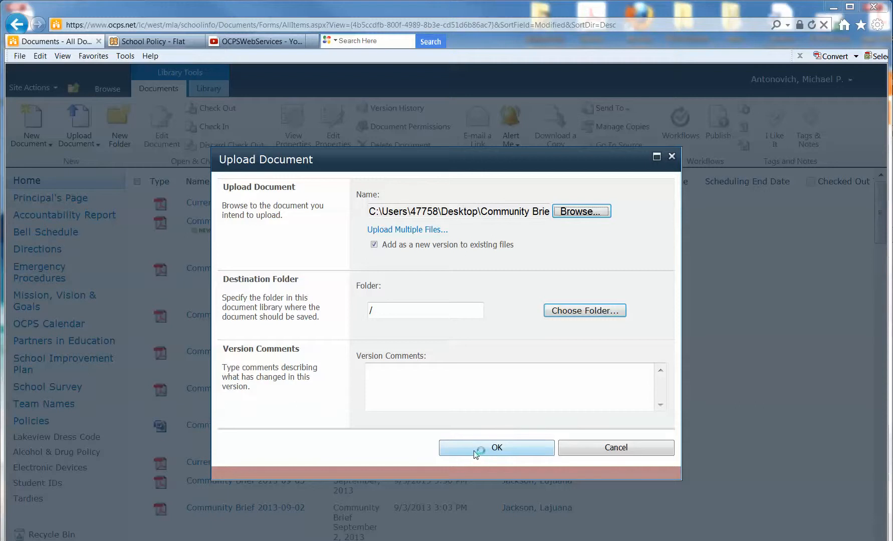
click(474, 448)
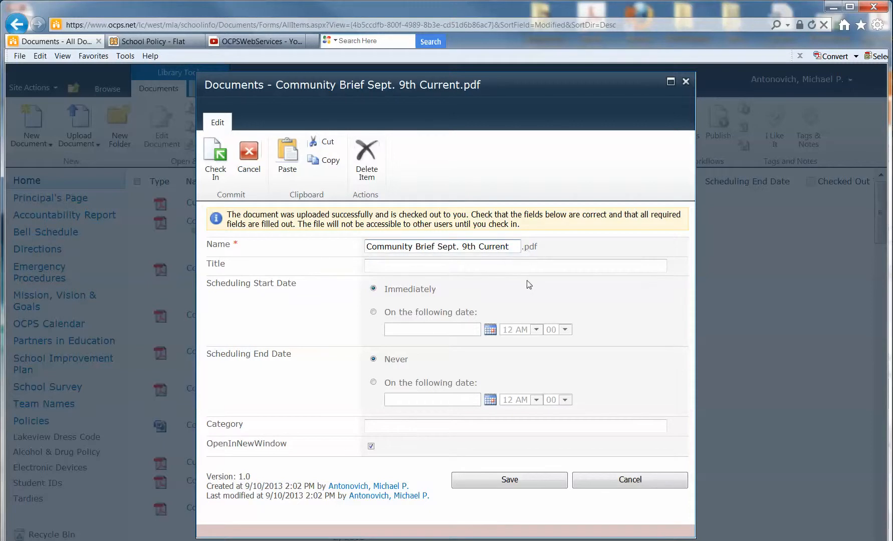
Shorten the uploaded document's name to Community Brief Sept. 9th.
key(BackSpace)
key(BackSpace)
key(BackSpace)
key(BackSpace)
key(BackSpace)
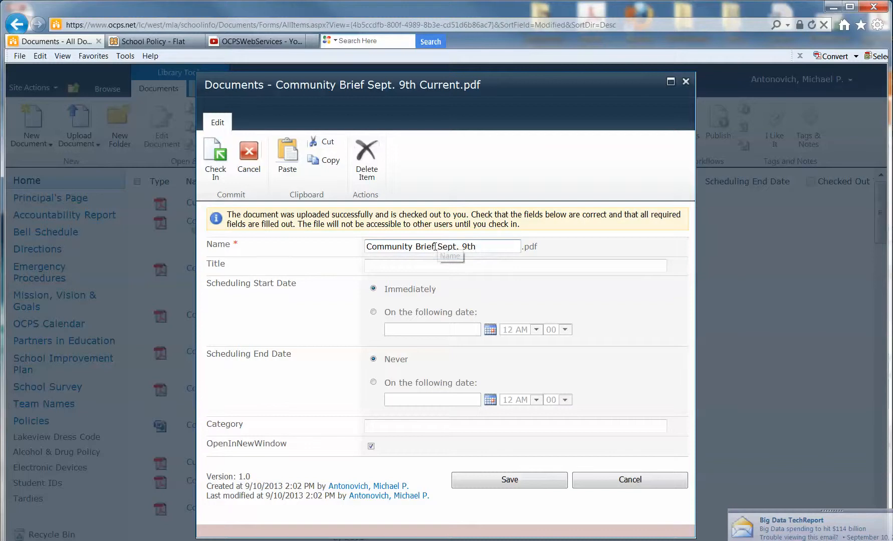
Copy the document's name into its title and edit the title to read Community Brief September 9, 2013.
drag(476, 247, 390, 267)
click(389, 266)
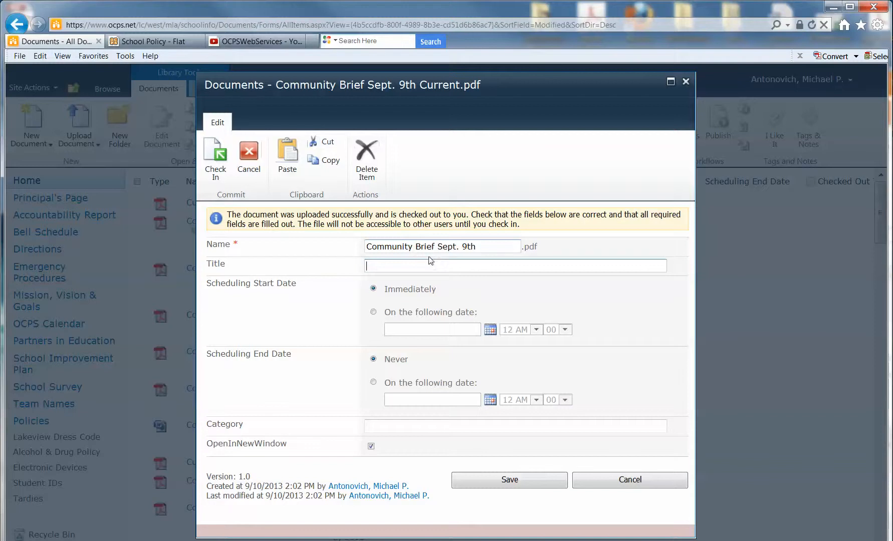
drag(477, 247, 376, 241)
key(ctrl+c)
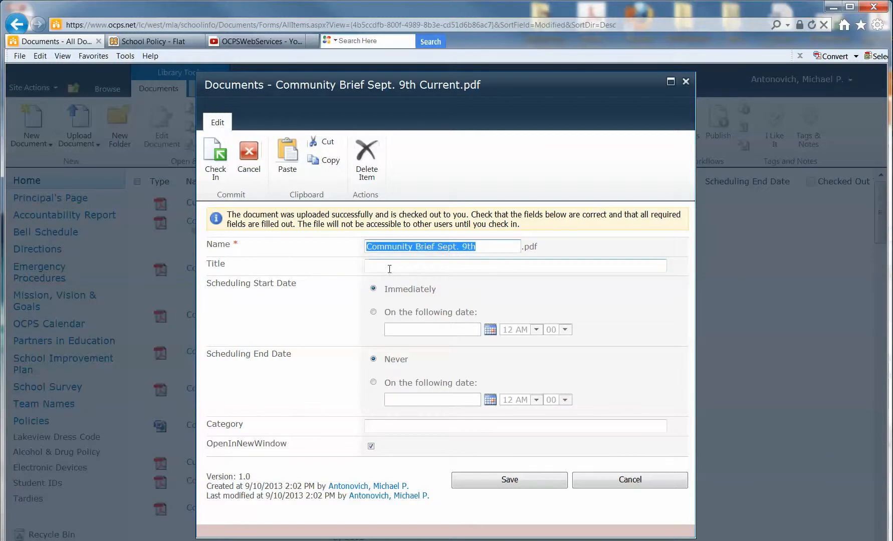
click(387, 267)
key(ctrl+v)
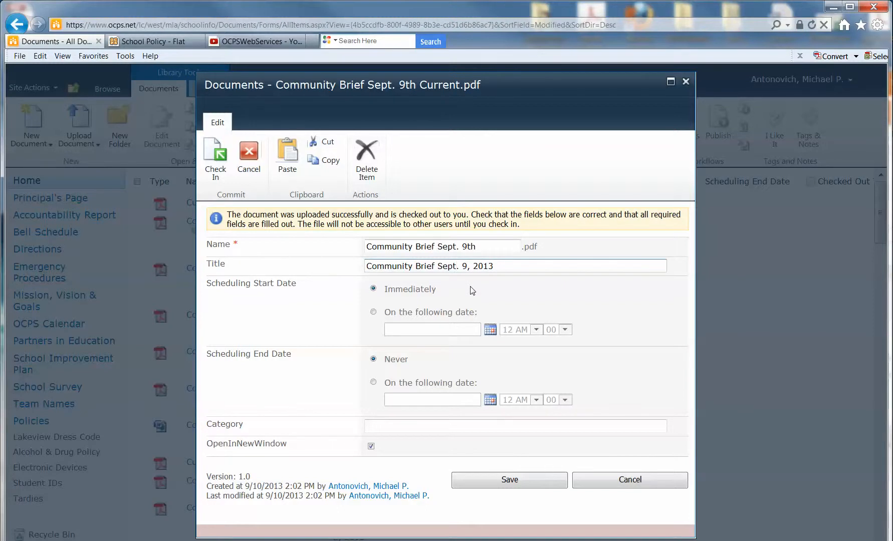
key(BackSpace)
text(ember)
Set the uploaded brief's category to Archive and save its properties.
click(401, 426)
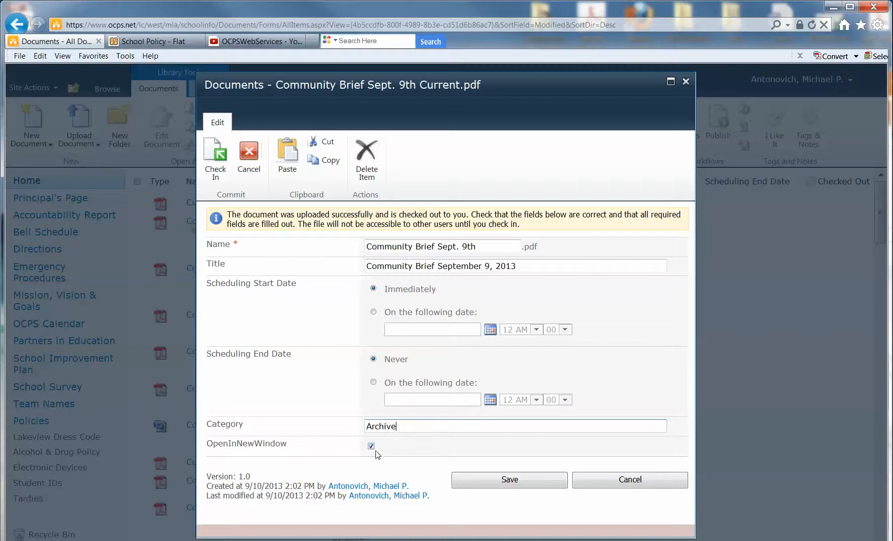
click(470, 483)
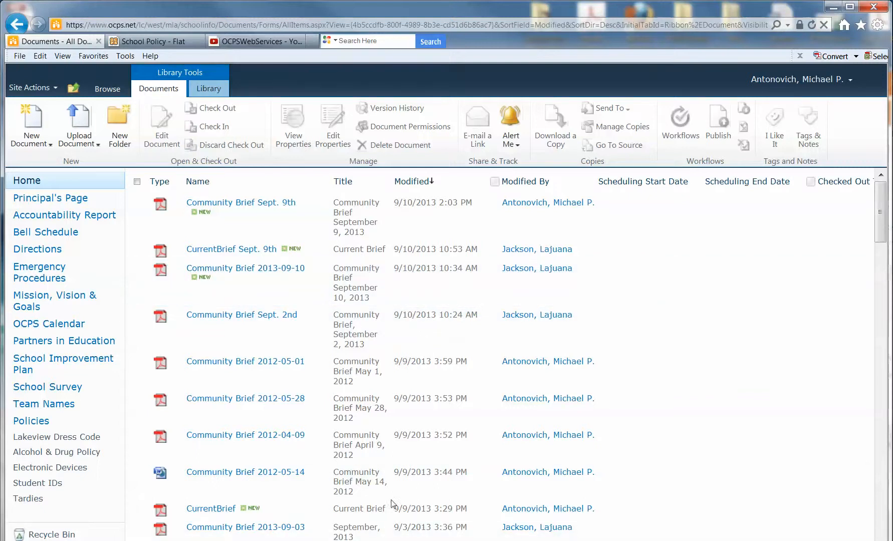
Check out Community Brief 2013-09-10, clear its Archive category, and save its properties.
click(326, 284)
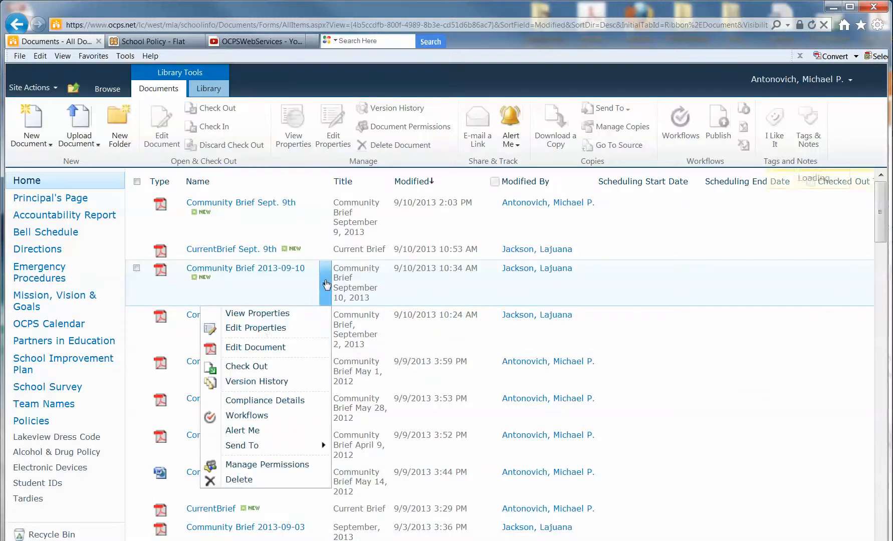
click(273, 330)
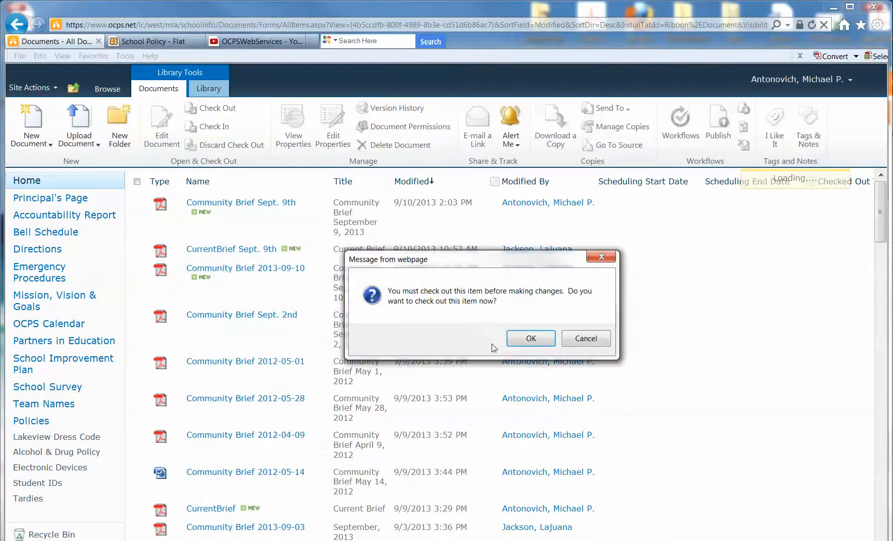
click(524, 340)
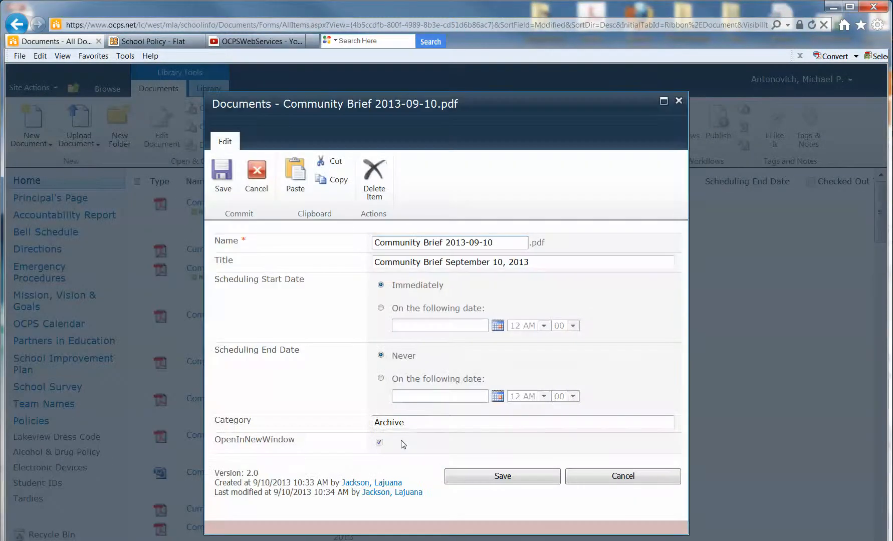
click(380, 443)
drag(420, 422, 353, 425)
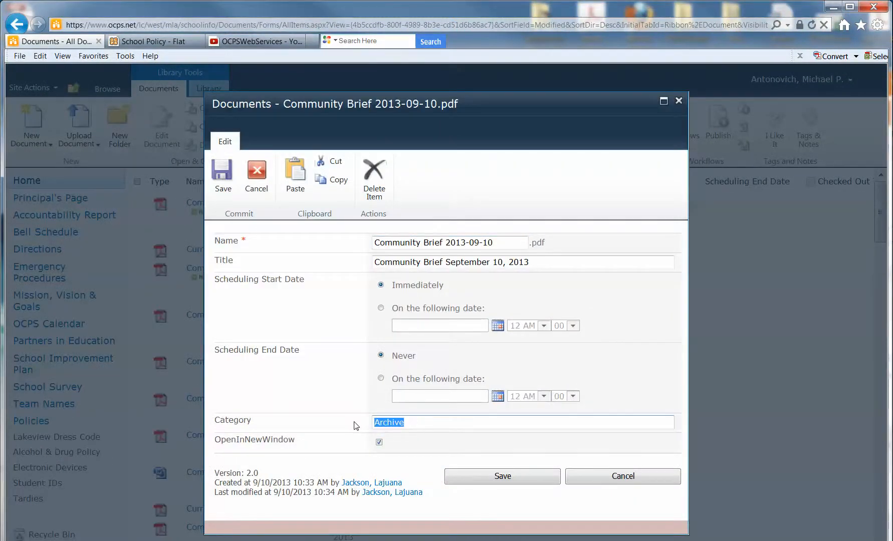
key(Delete)
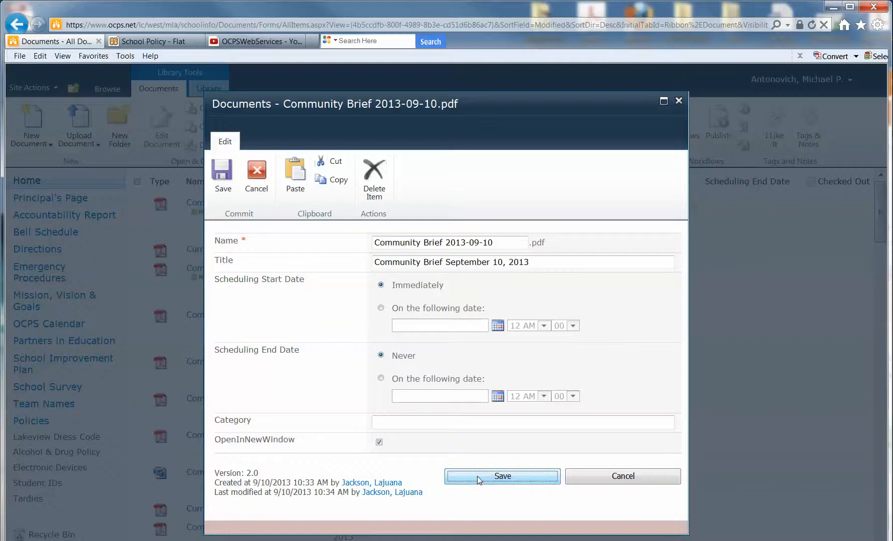
click(479, 477)
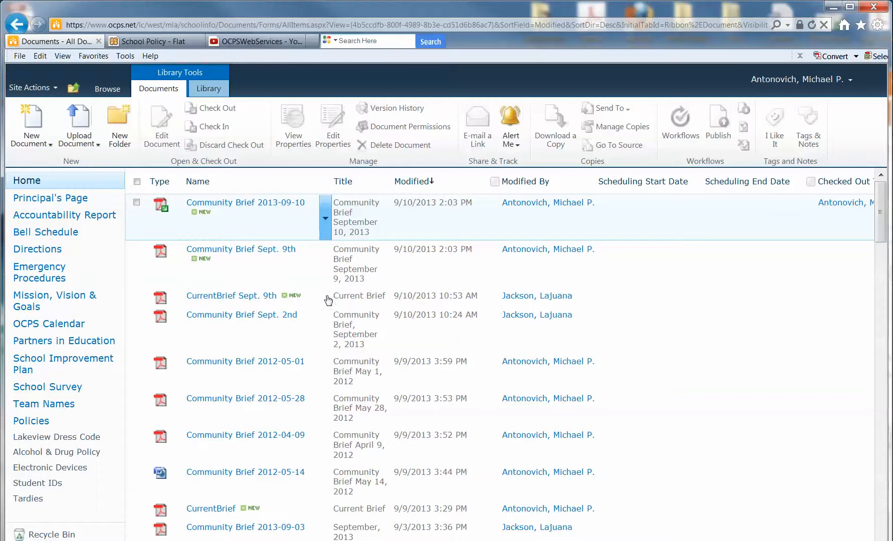
Check in Community Brief 2013-09-10 without retaining the check-out.
click(325, 218)
click(290, 298)
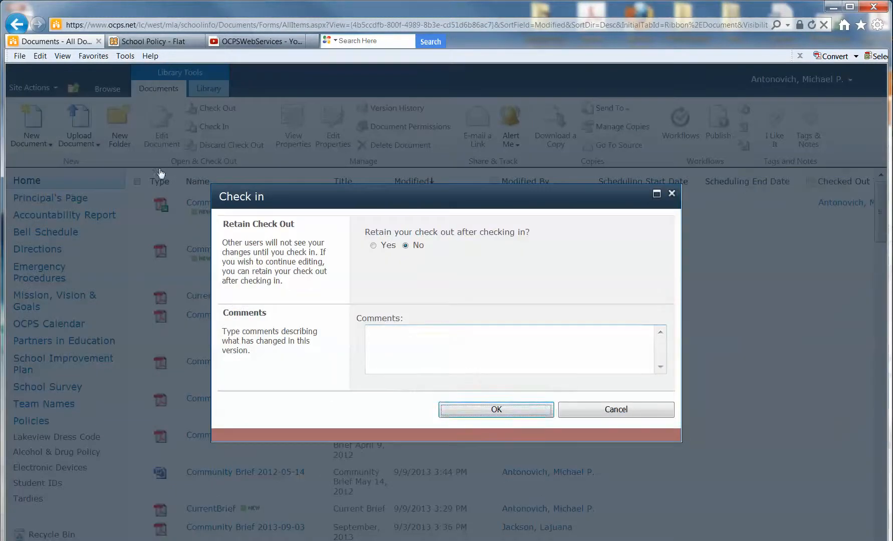
key(Return)
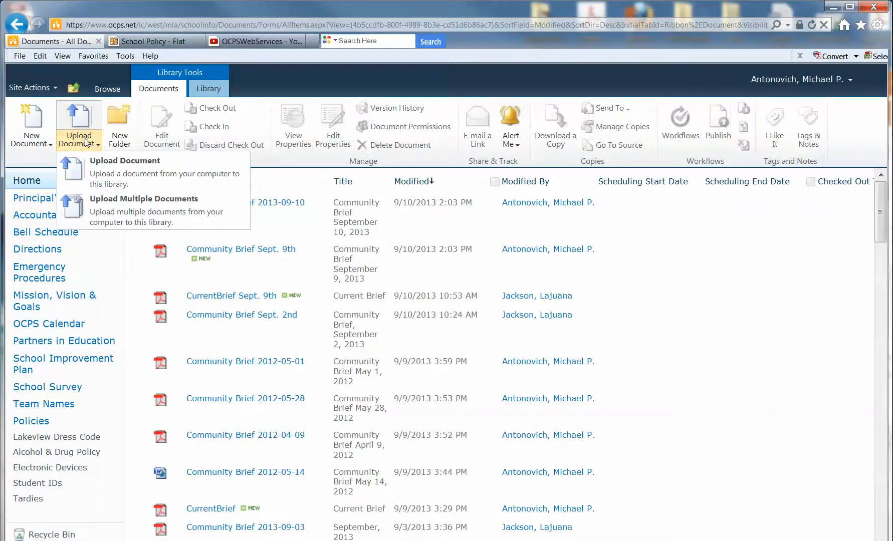
Upload CurrentBrief.pdf from the Desktop to the library's root folder as a new version and save its existing properties.
click(102, 167)
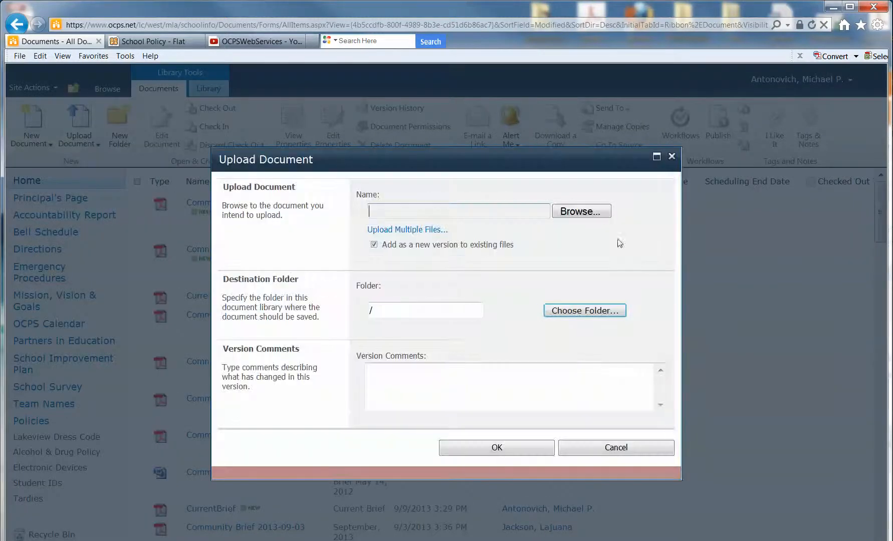
click(584, 220)
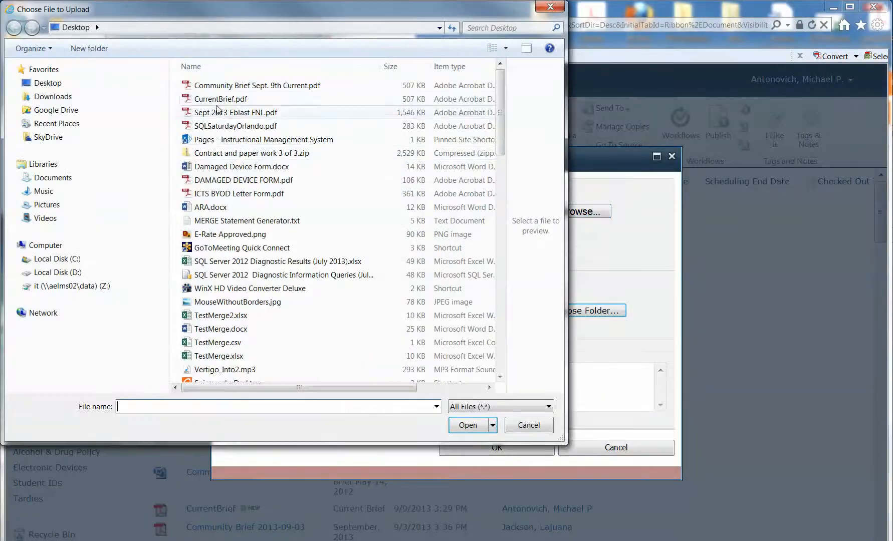
click(216, 100)
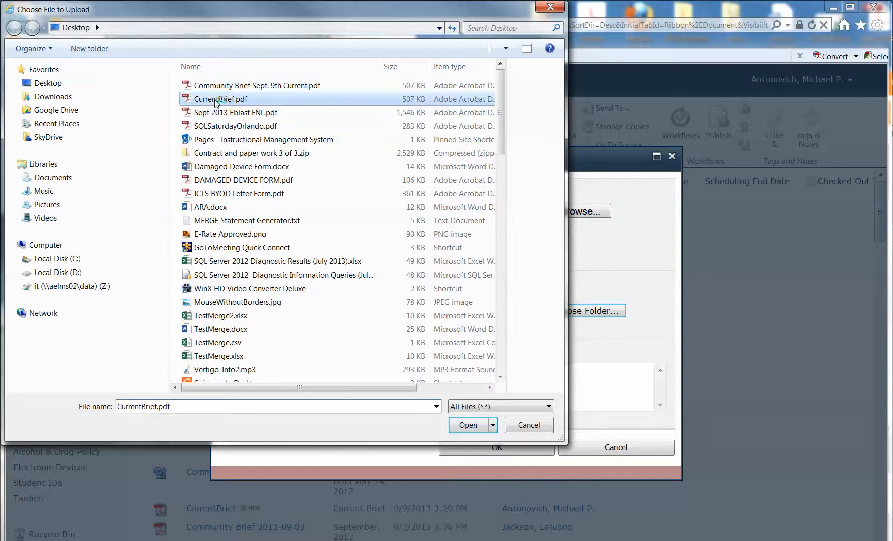
click(469, 426)
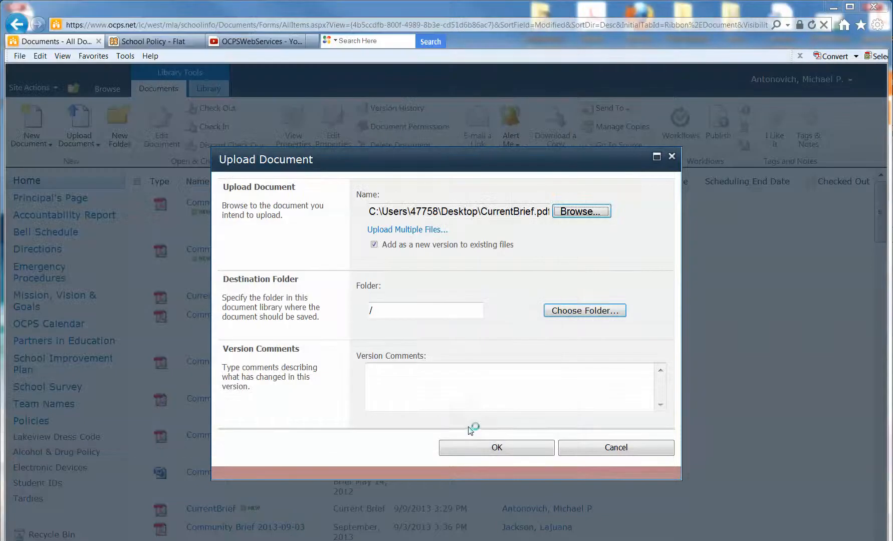
click(481, 447)
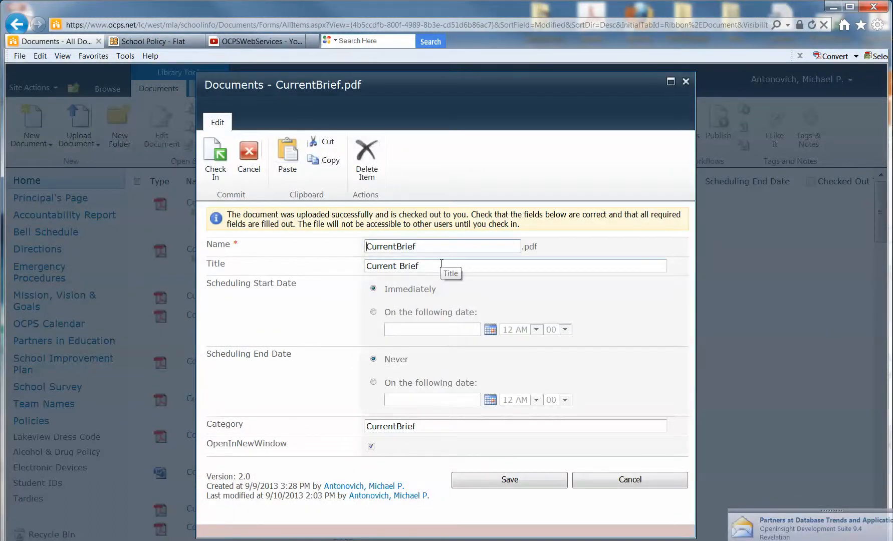
click(441, 426)
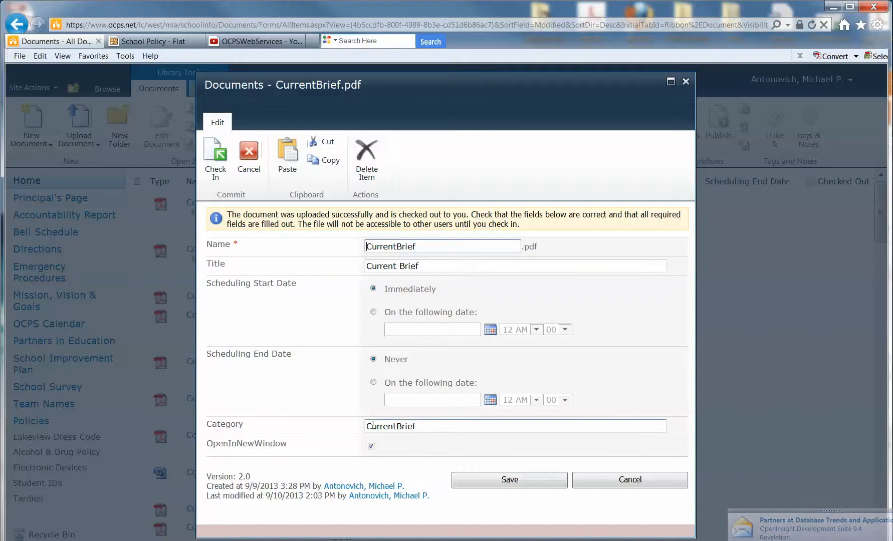
click(499, 483)
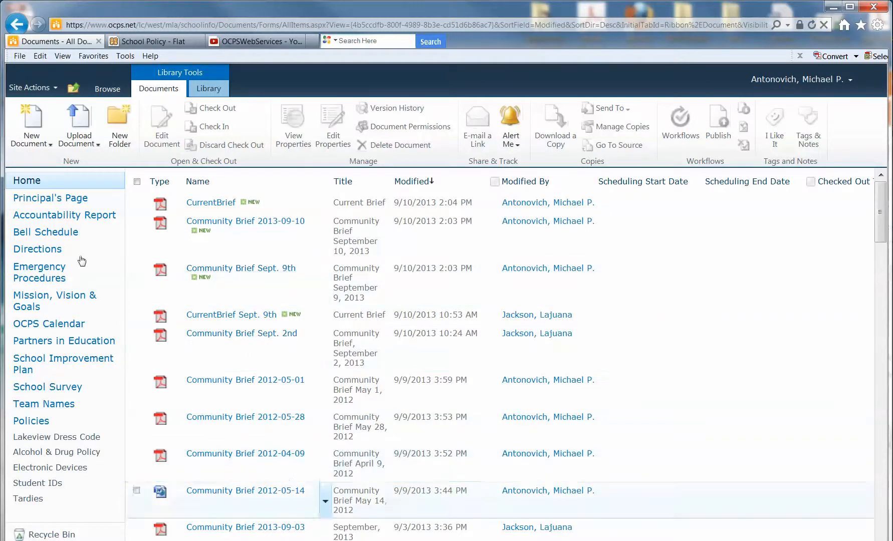
Open the school site's Principal's Page and examine the displayed current brief and the Archived Community Briefs list.
click(75, 91)
click(148, 165)
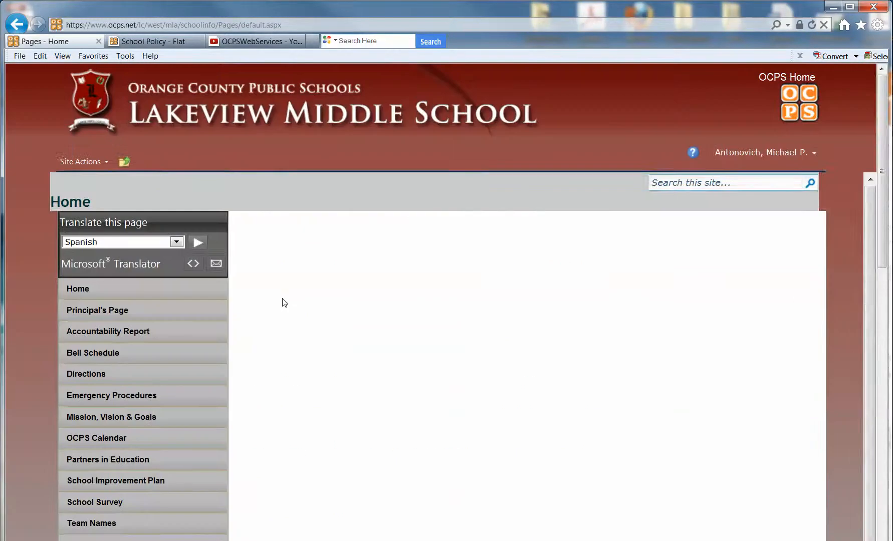
click(106, 310)
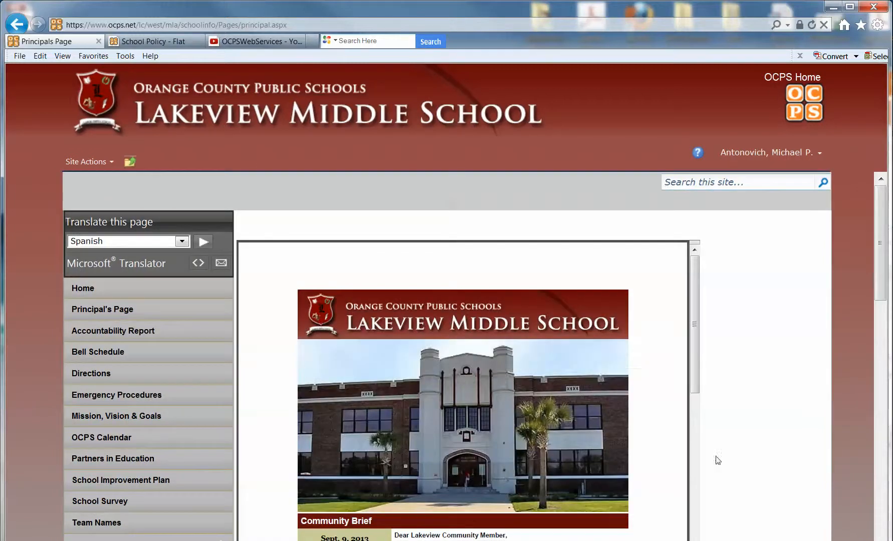
drag(879, 284, 881, 337)
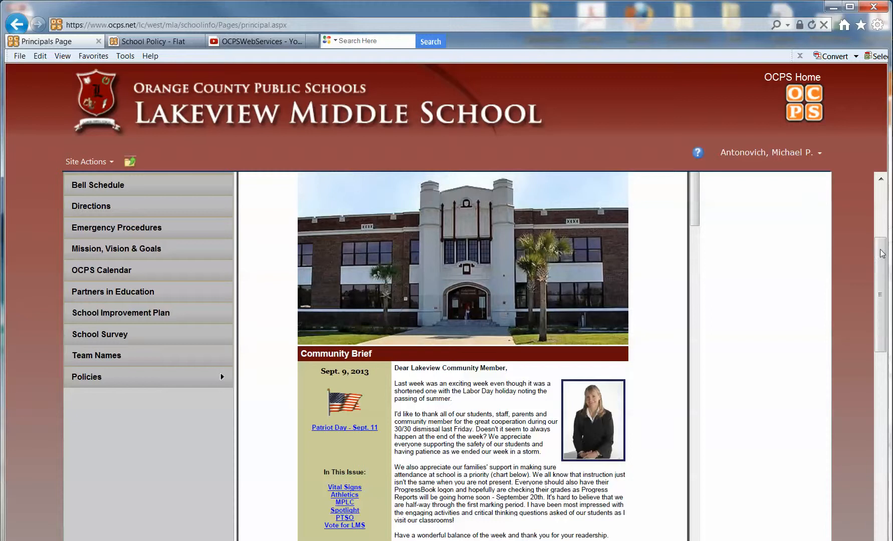
drag(882, 253, 882, 377)
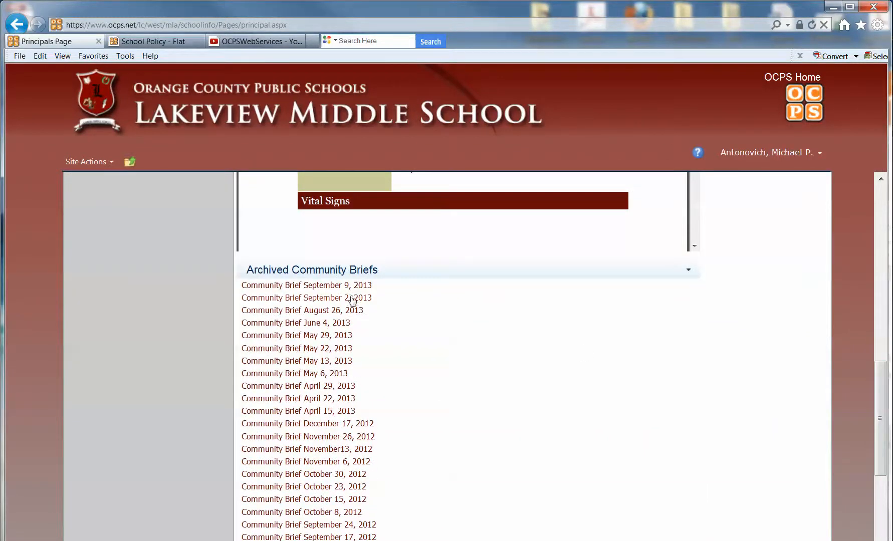